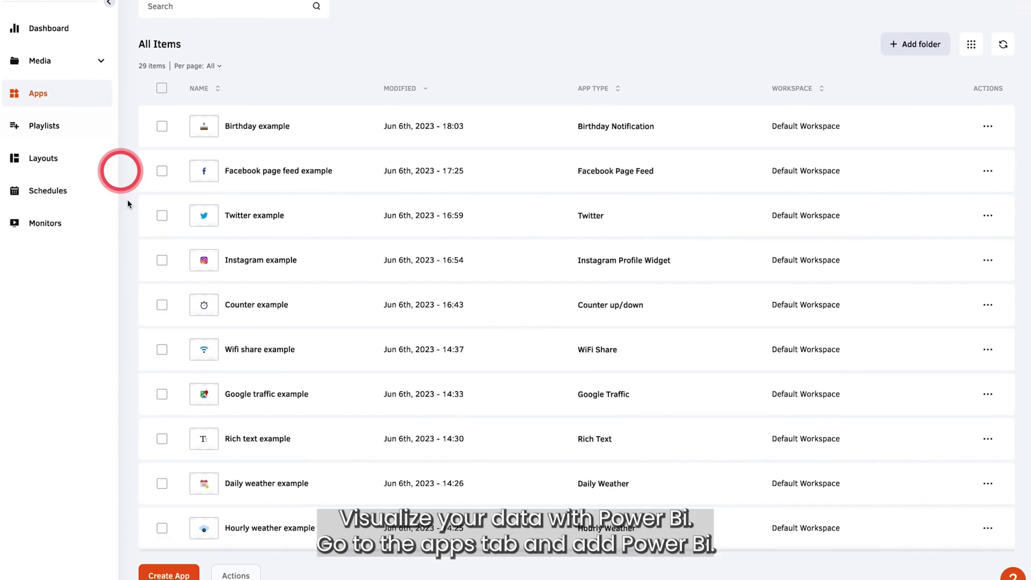
Start a new app and open the Power BI tile from the Business category.
click(168, 575)
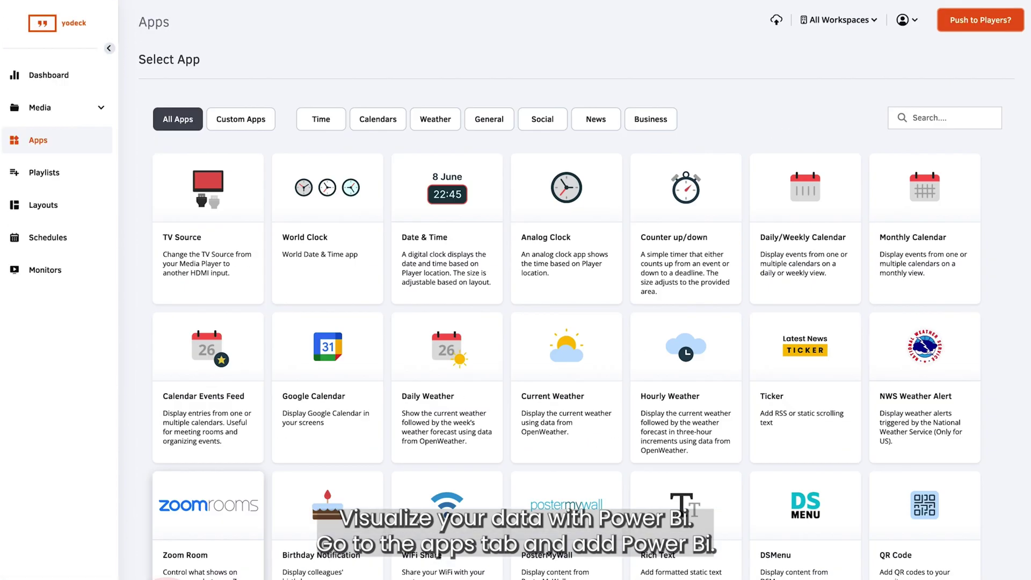
click(651, 119)
click(793, 218)
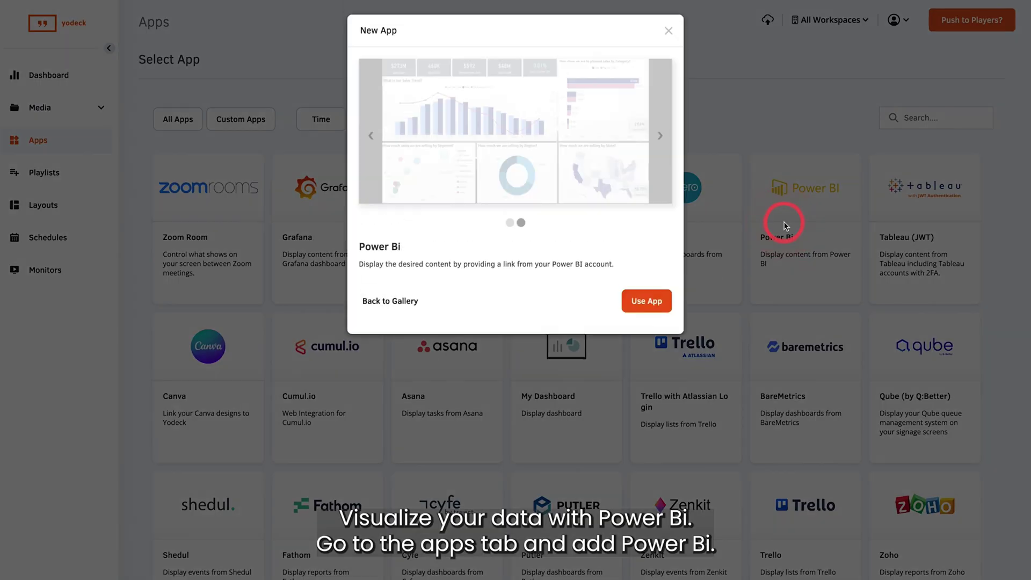
Name the Power BI app 'Power BI example', add the example.url.powerbi URL, sign in, refresh every 60 minutes.
click(647, 300)
click(362, 65)
text(Power BI)
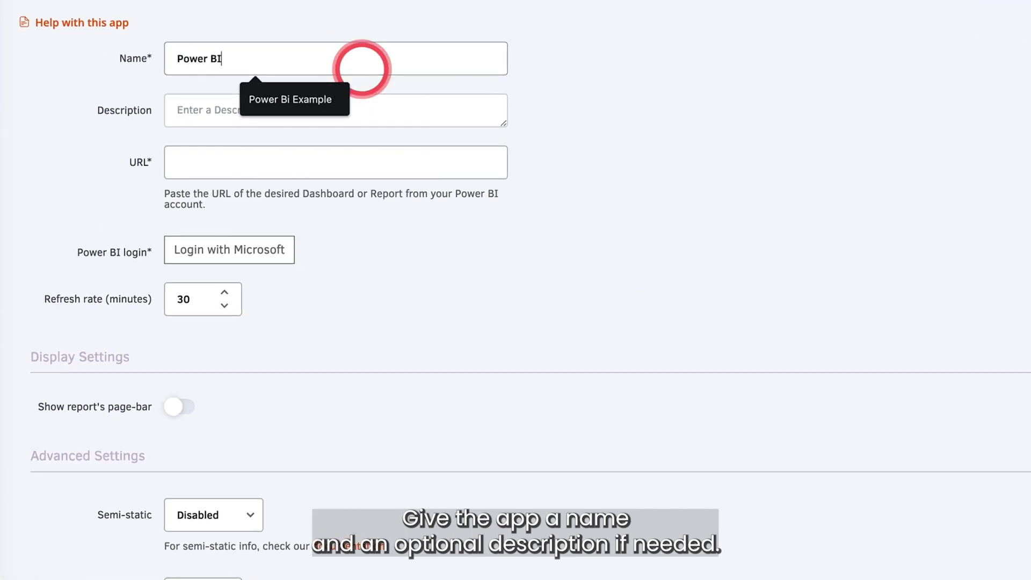
text( example)
click(363, 111)
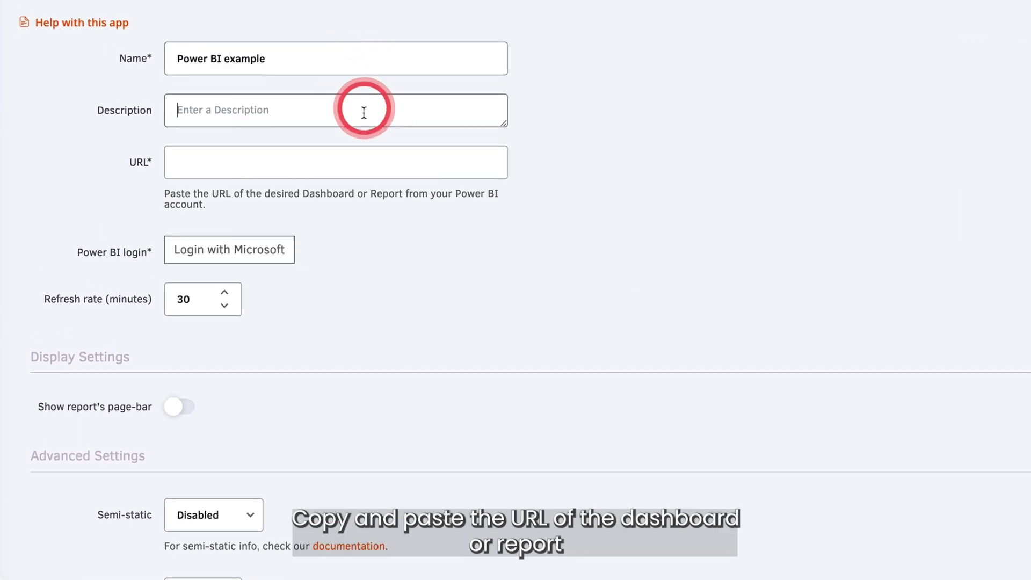
click(350, 162)
text(example.url.powerbi)
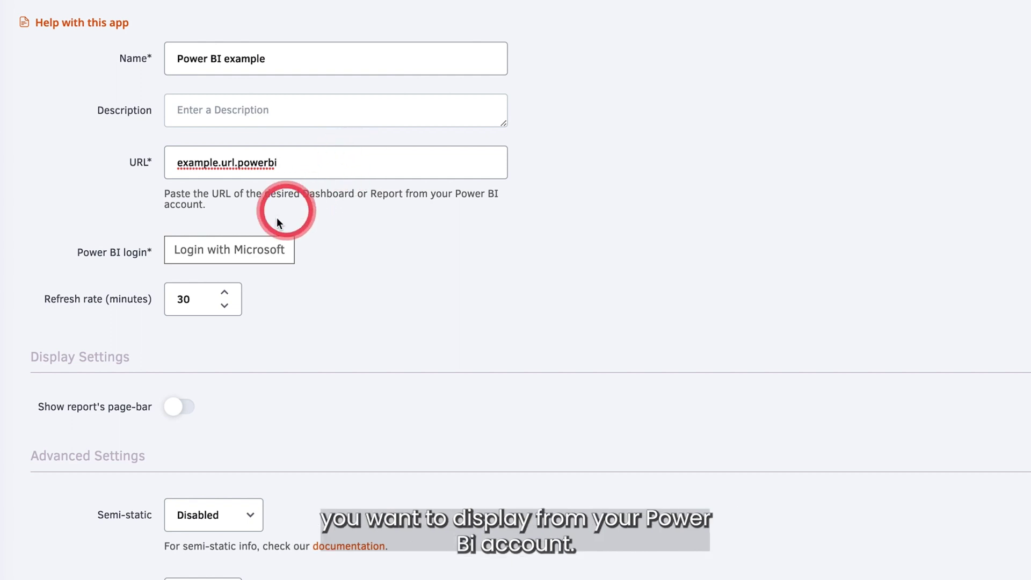
click(226, 250)
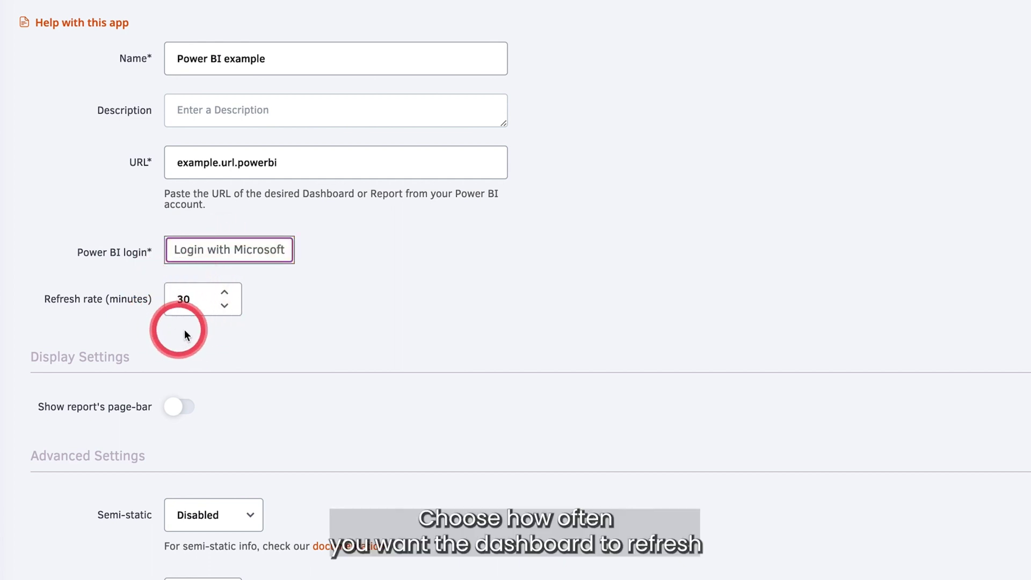
drag(192, 299, 163, 299)
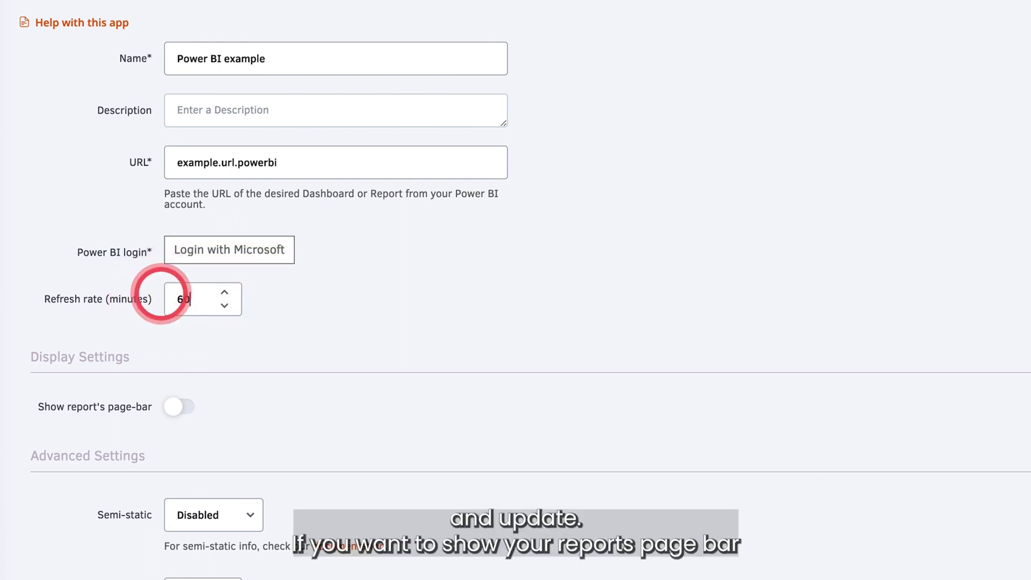
scroll(307, 302, down, 1)
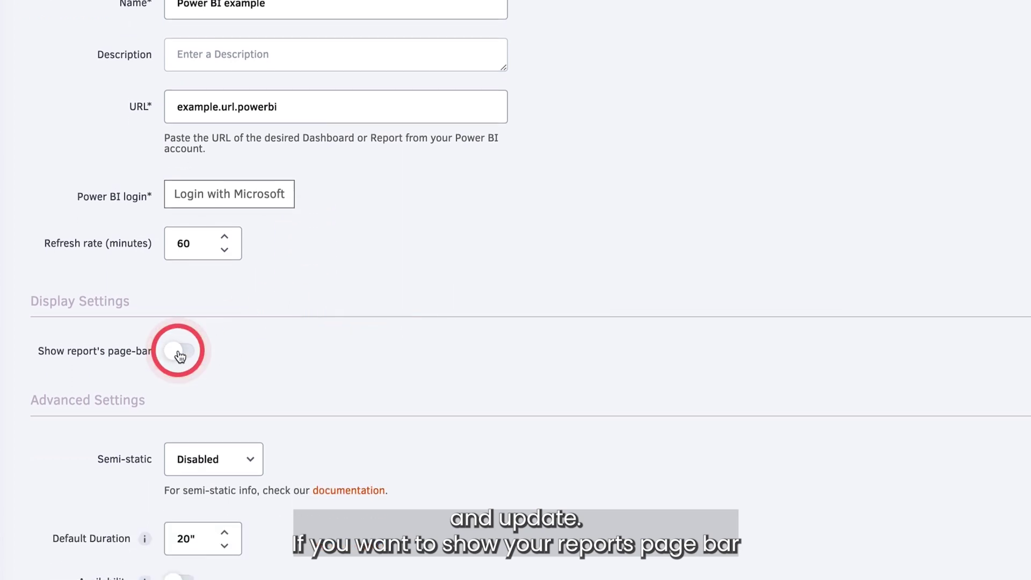
scroll(220, 371, down, 2)
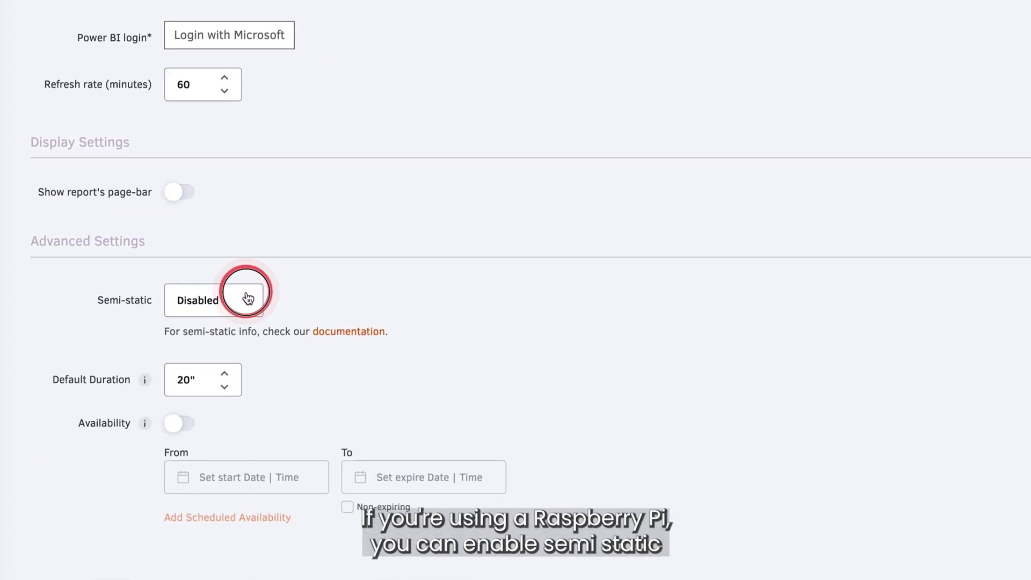
click(248, 299)
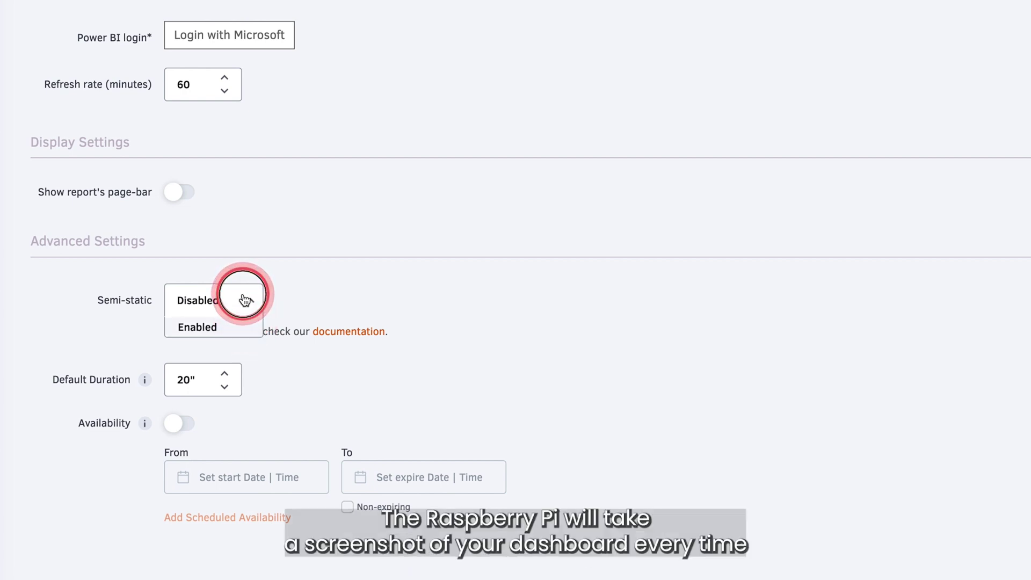
click(246, 299)
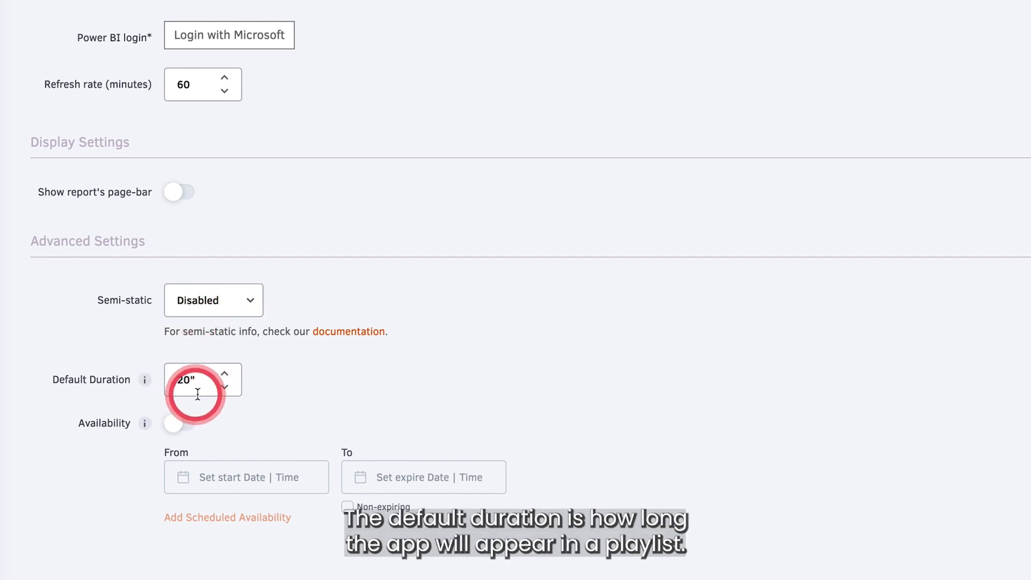
click(179, 425)
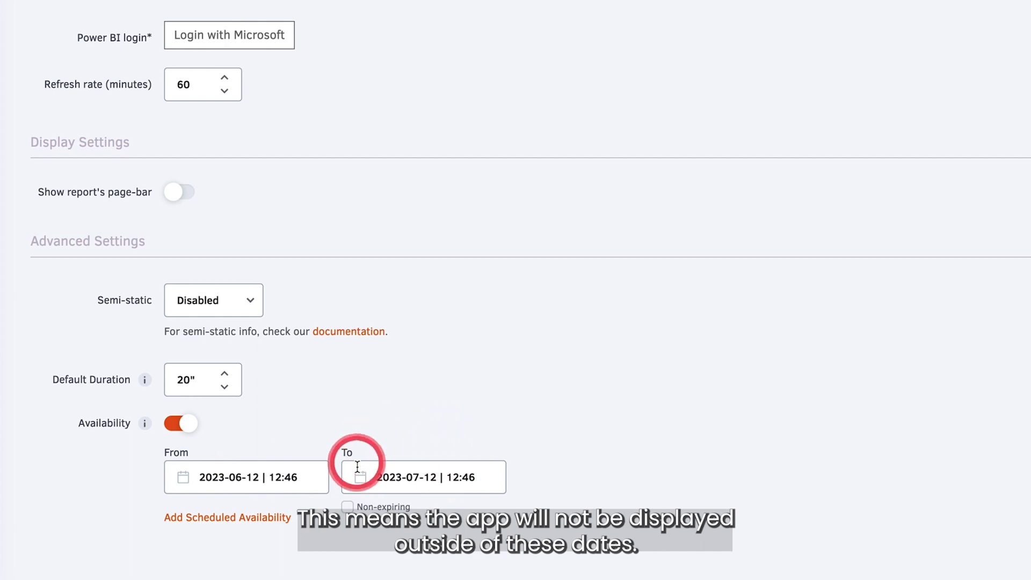
click(187, 426)
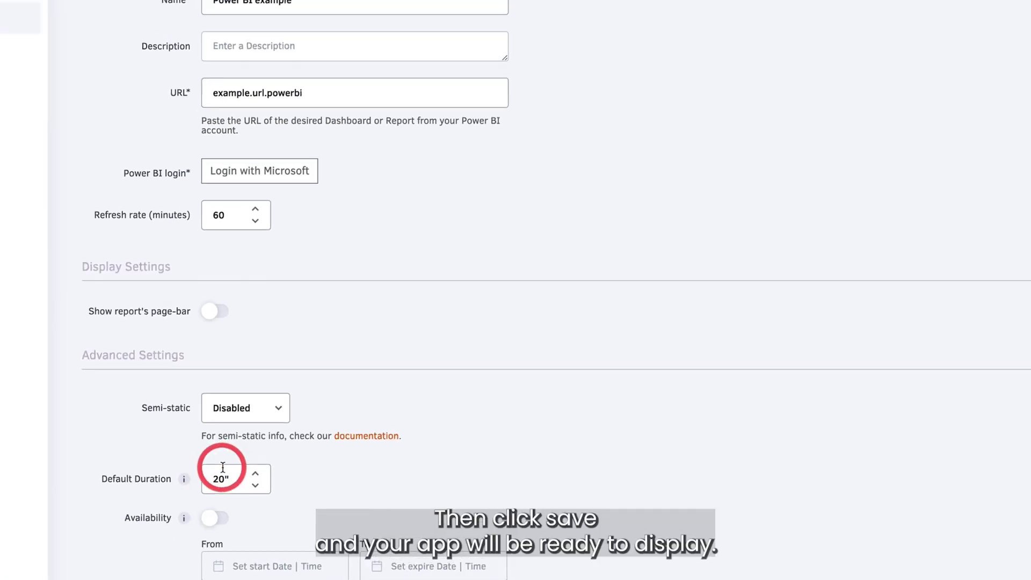